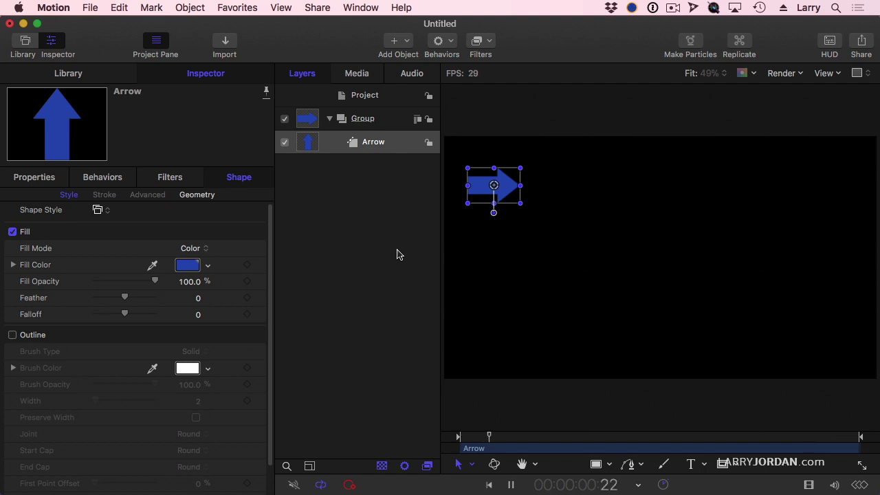
# Add a Throw behavior to the Arrow layer
pyautogui.click(389, 141)
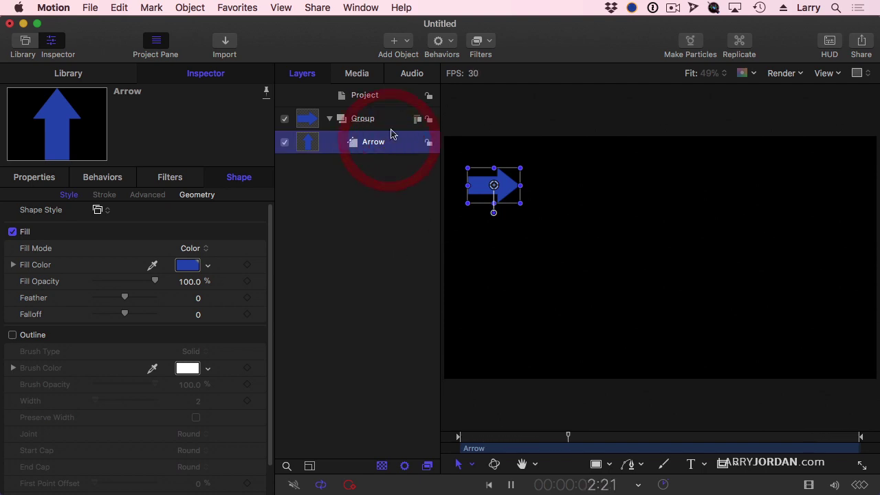
pyautogui.click(441, 40)
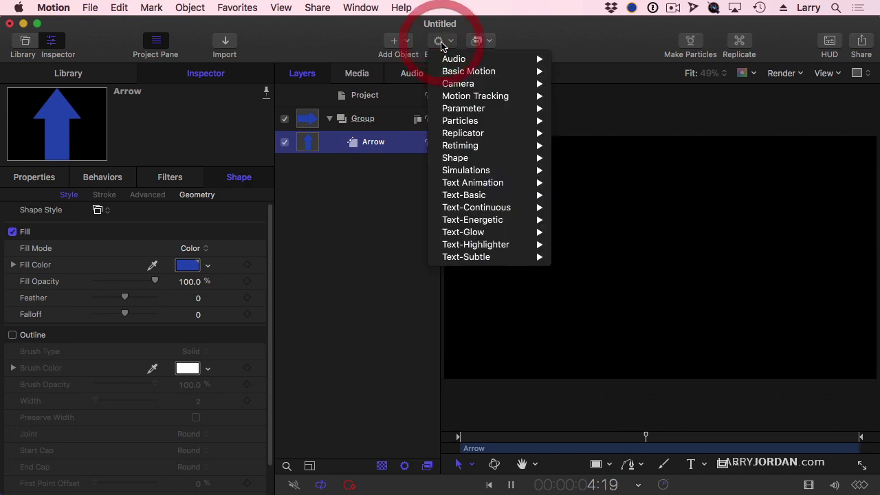
pyautogui.moveTo(443, 76)
pyautogui.click(581, 170)
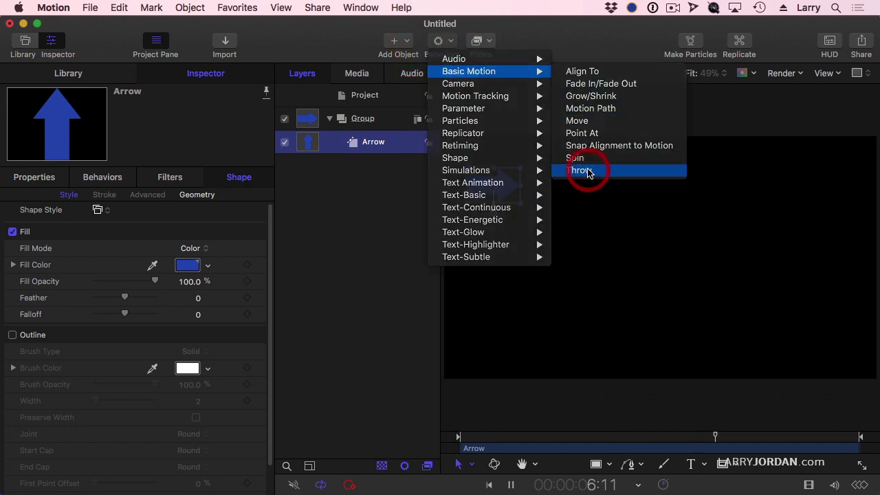
# Aim the throw to the right with a Throw Velocity of 112.03
pyautogui.click(829, 44)
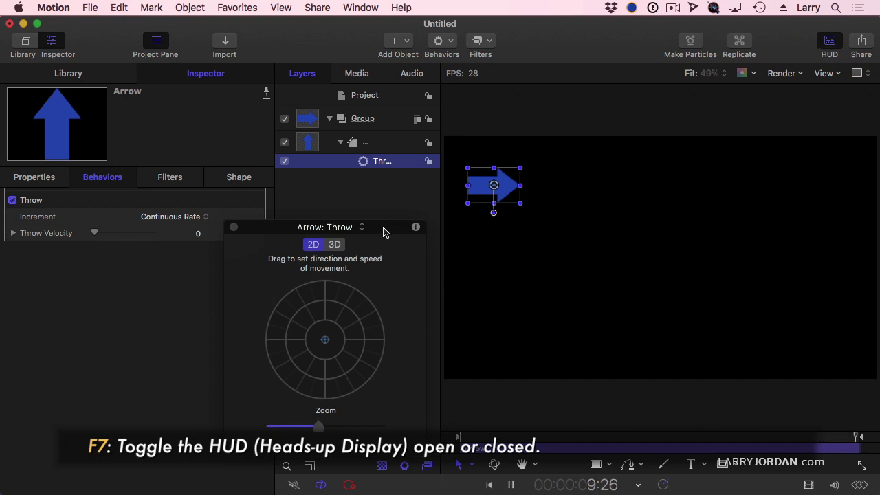
pyautogui.moveTo(381, 225); pyautogui.dragTo(365, 205)
pyautogui.moveTo(329, 321); pyautogui.dragTo(333, 324)
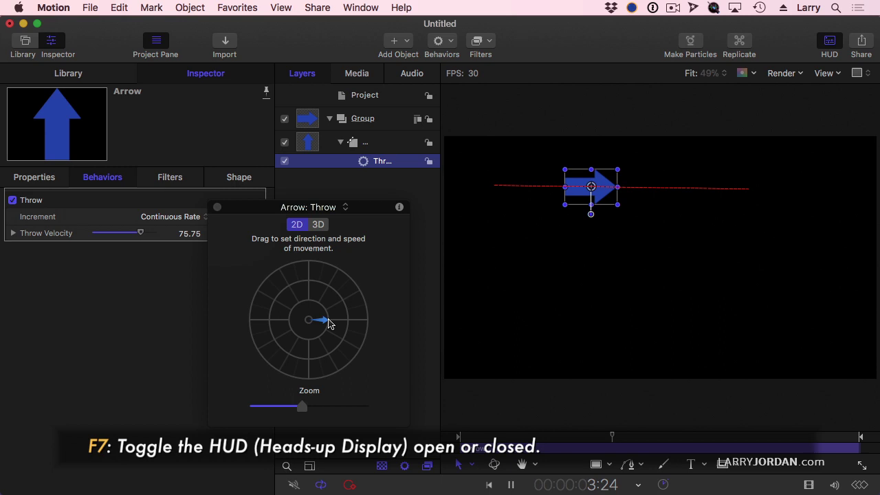
pyautogui.moveTo(330, 324)
pyautogui.mouseDown()
pyautogui.moveTo(360, 320)
pyautogui.moveTo(339, 319)
pyautogui.mouseUp()
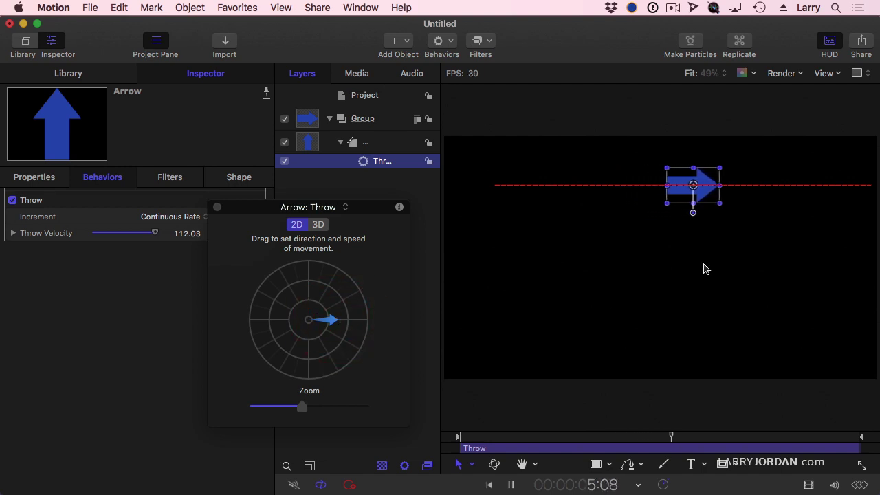
# At the start of the animation, shift the arrow's starting position slightly further left
pyautogui.press('space')
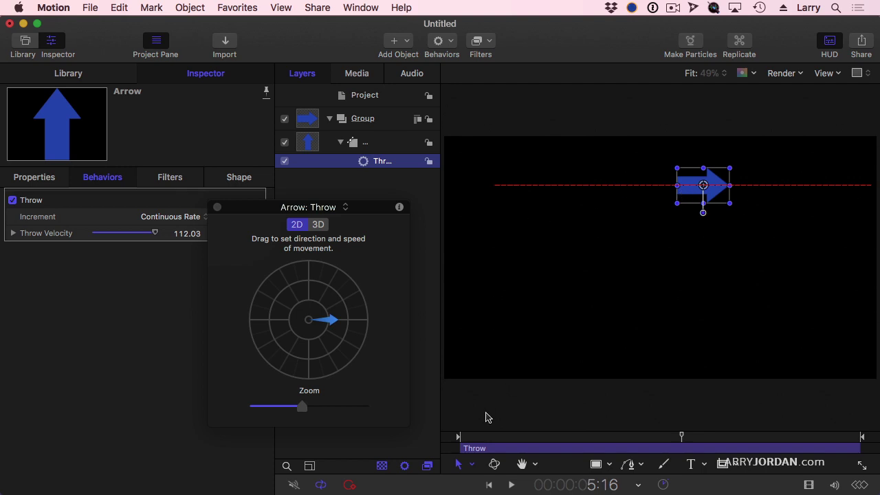
pyautogui.moveTo(489, 437); pyautogui.dragTo(458, 436)
pyautogui.click(503, 195)
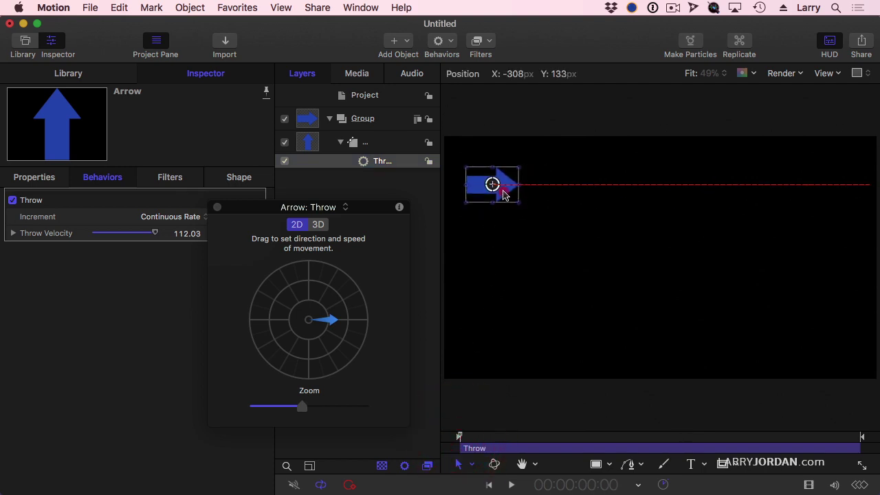
pyautogui.moveTo(503, 195); pyautogui.dragTo(499, 196)
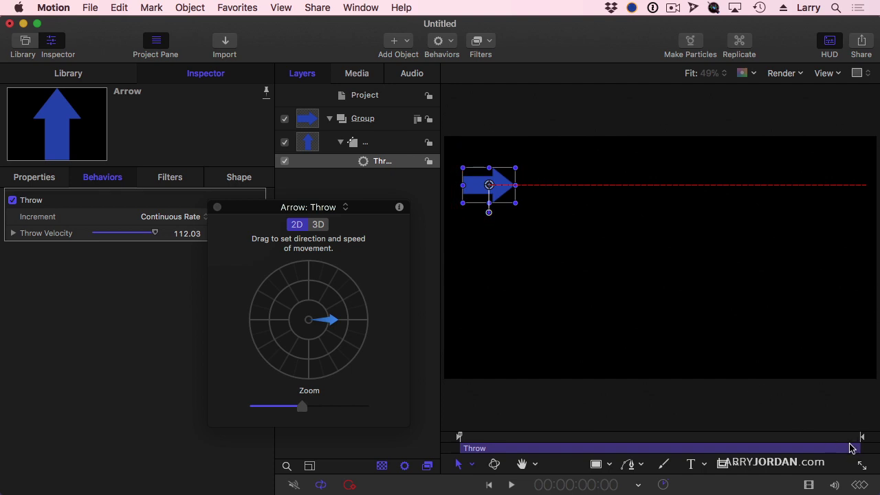
# Preview the arrow flying right out of frame and close the Throw controls
pyautogui.moveTo(856, 437); pyautogui.dragTo(859, 444)
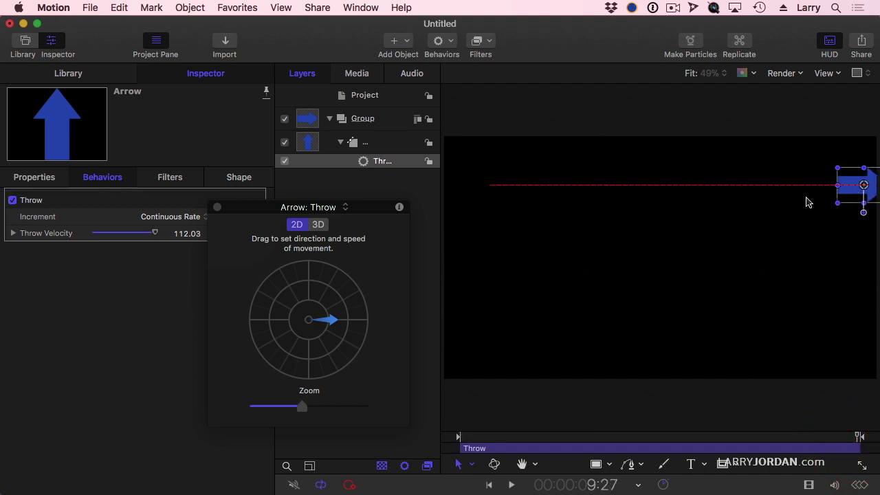
pyautogui.click(459, 436)
pyautogui.press('space')
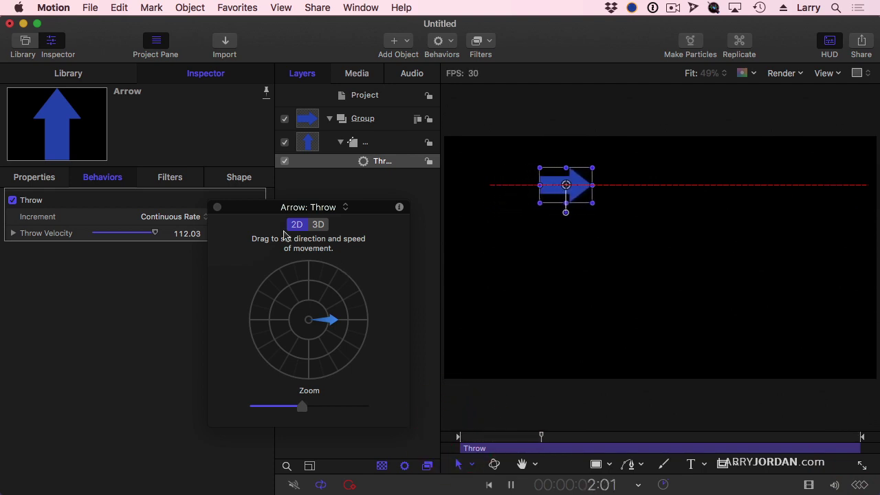
pyautogui.click(216, 207)
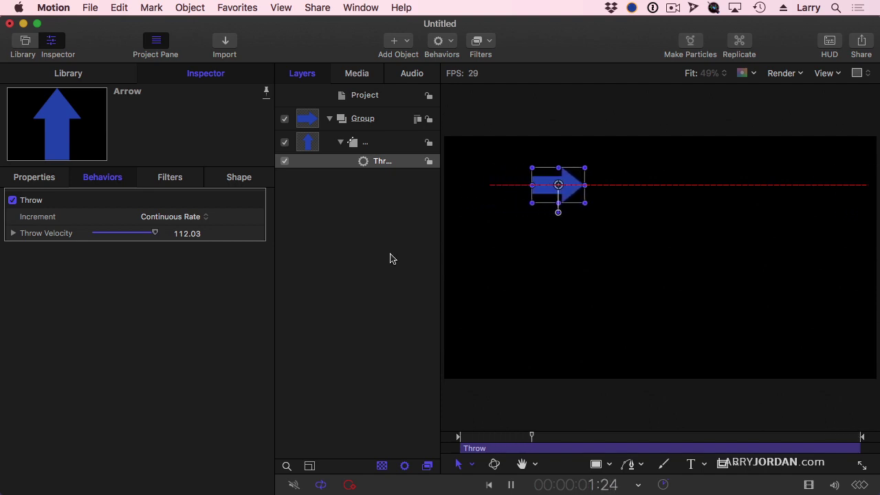
pyautogui.press('space')
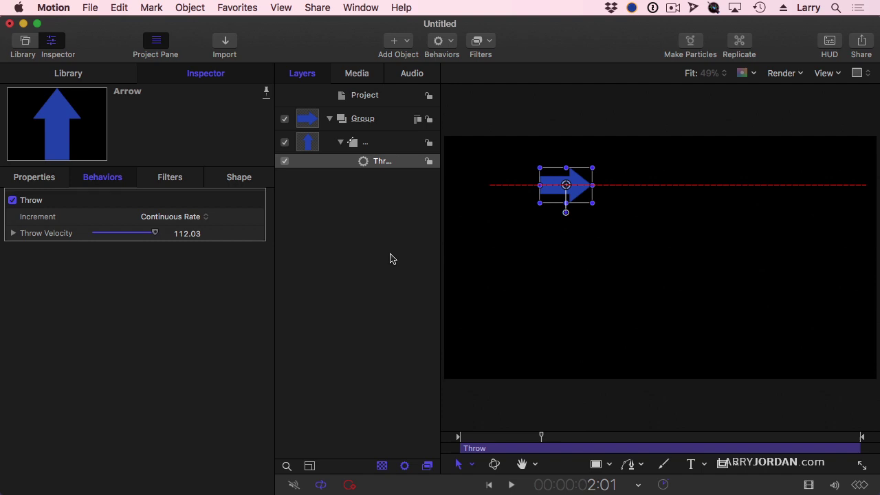
# Hide the Inspector and add a Gravity behavior to the Arrow layer
pyautogui.click(382, 143)
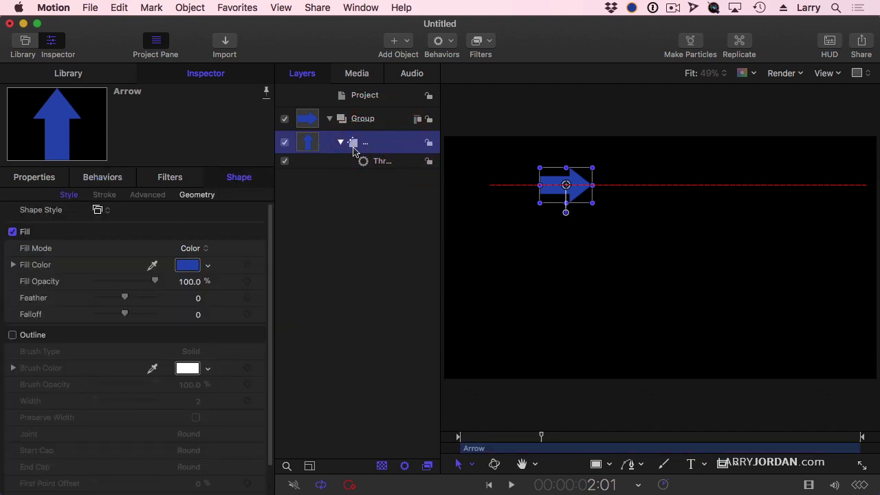
pyautogui.click(50, 41)
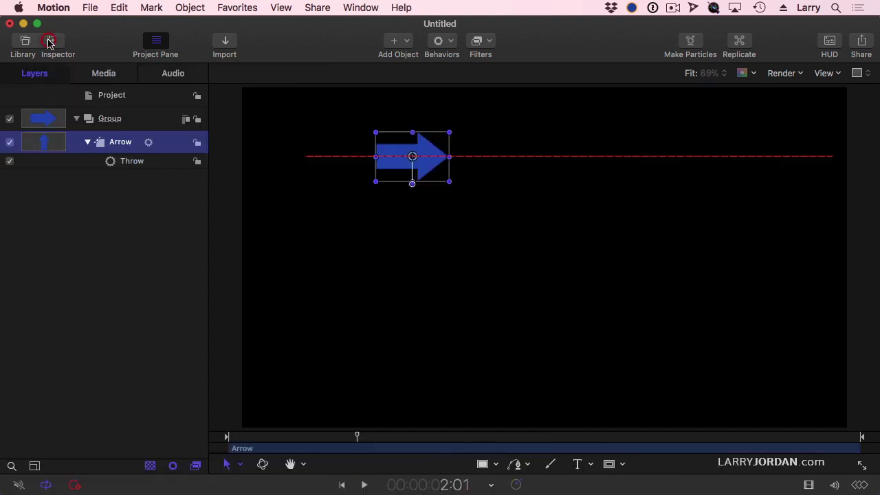
pyautogui.click(99, 144)
pyautogui.click(442, 42)
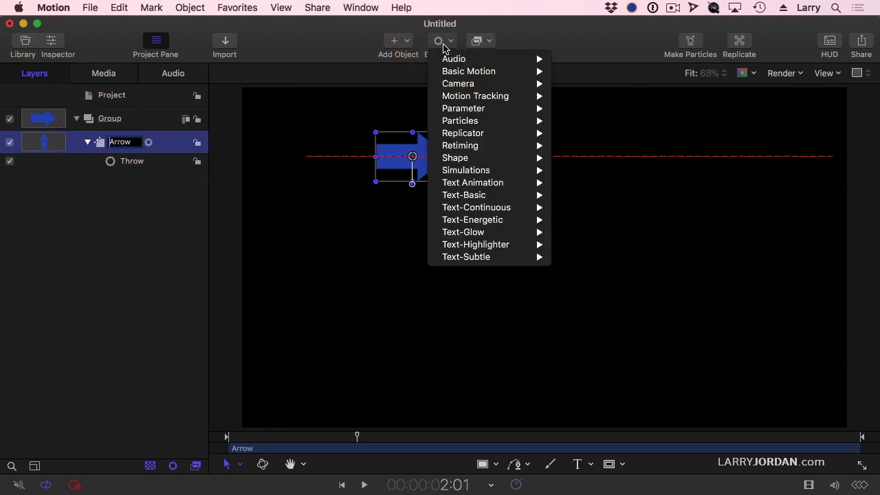
pyautogui.moveTo(515, 172)
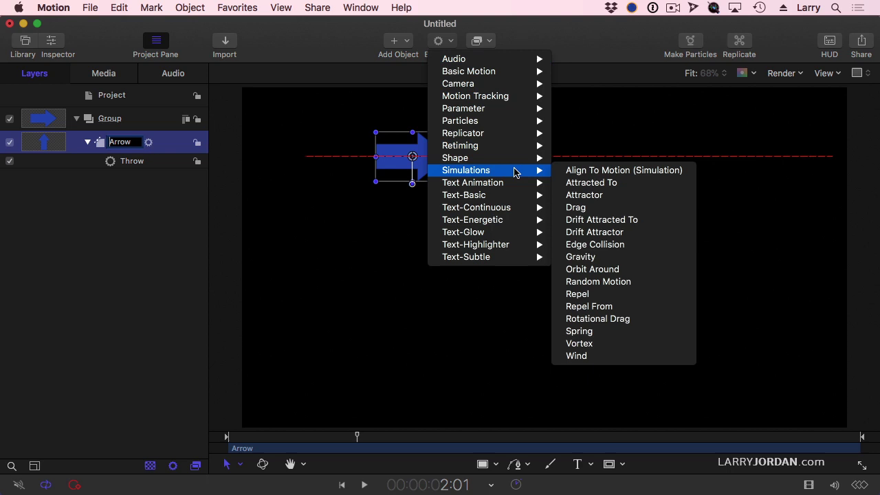
pyautogui.click(649, 259)
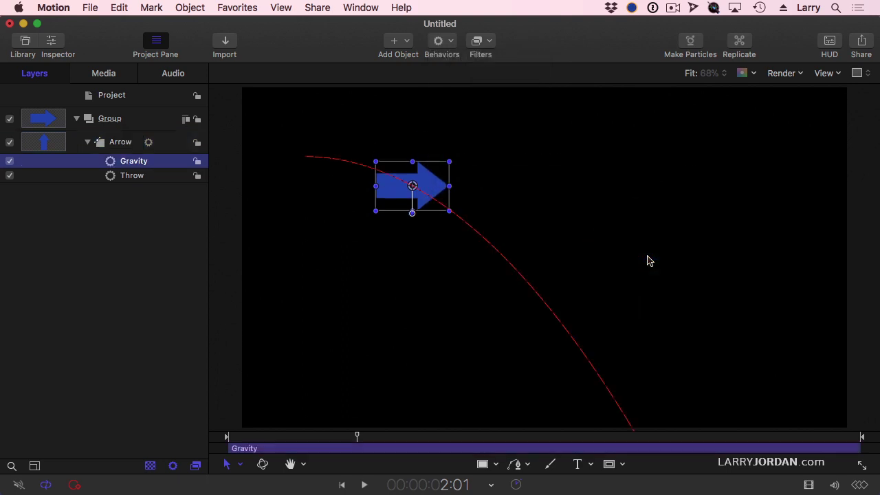
# Play the animation from the start to watch the arrow arc down off the bottom
pyautogui.press('space')
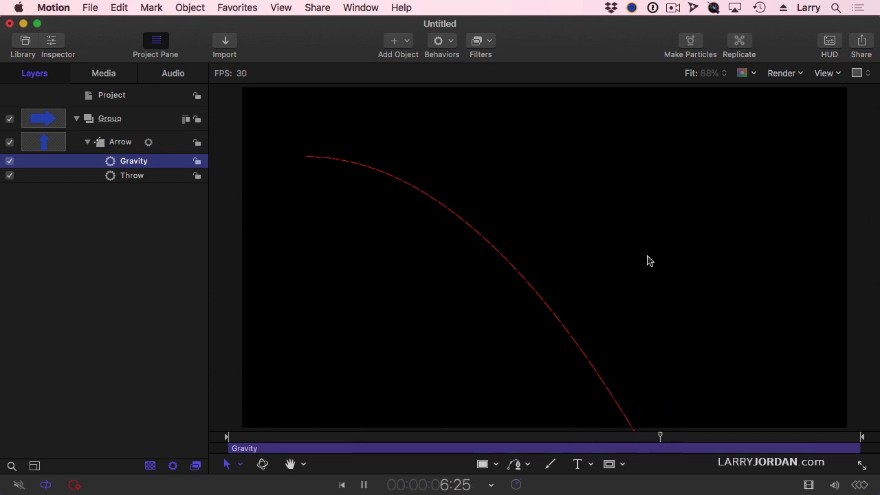
pyautogui.press('space')
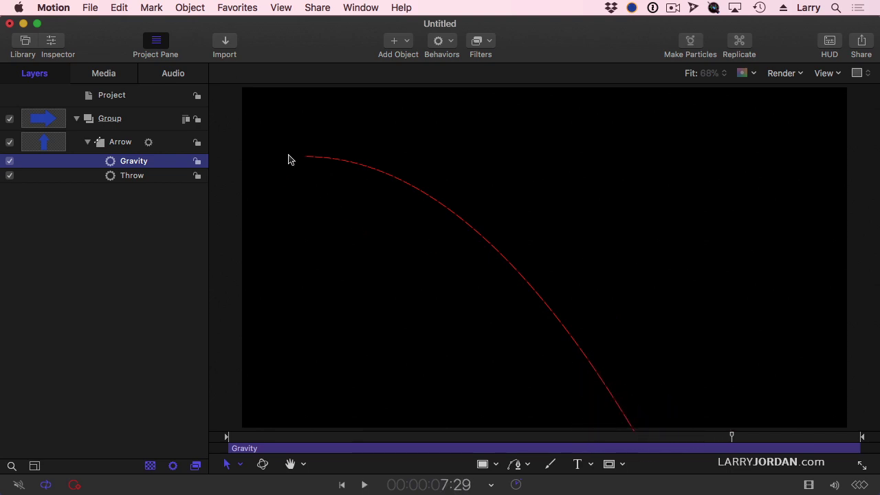
pyautogui.click(220, 436)
pyautogui.press('space')
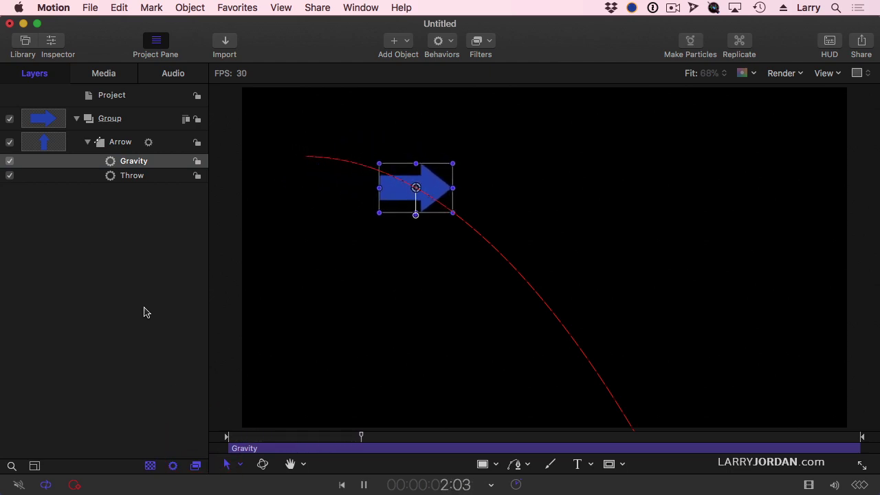
# Set the Gravity behavior's Acceleration to 28
pyautogui.press('space')
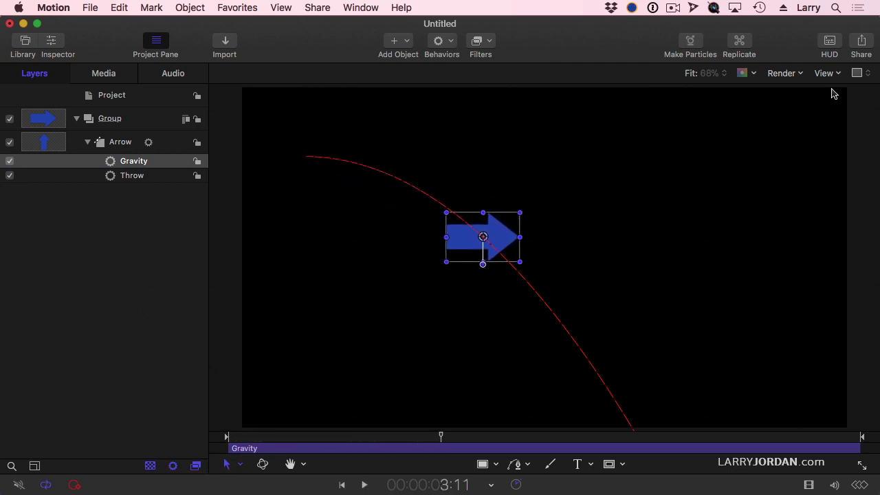
pyautogui.click(829, 43)
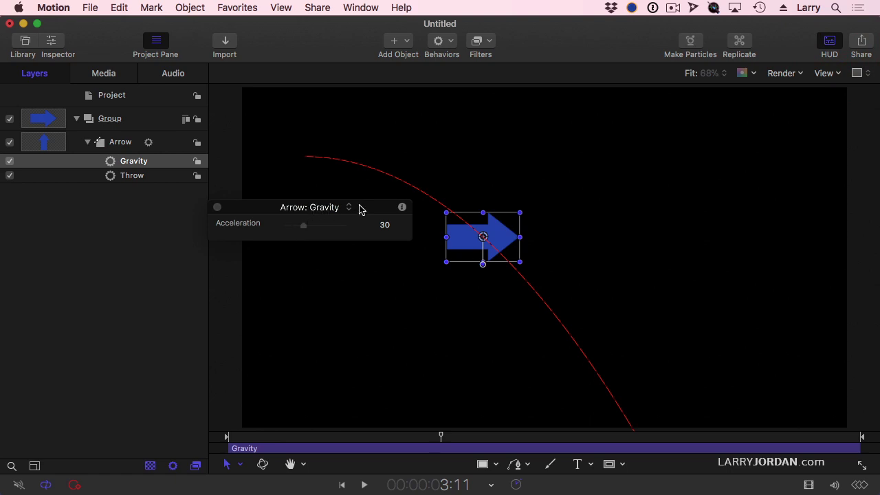
pyautogui.moveTo(359, 209); pyautogui.dragTo(218, 252)
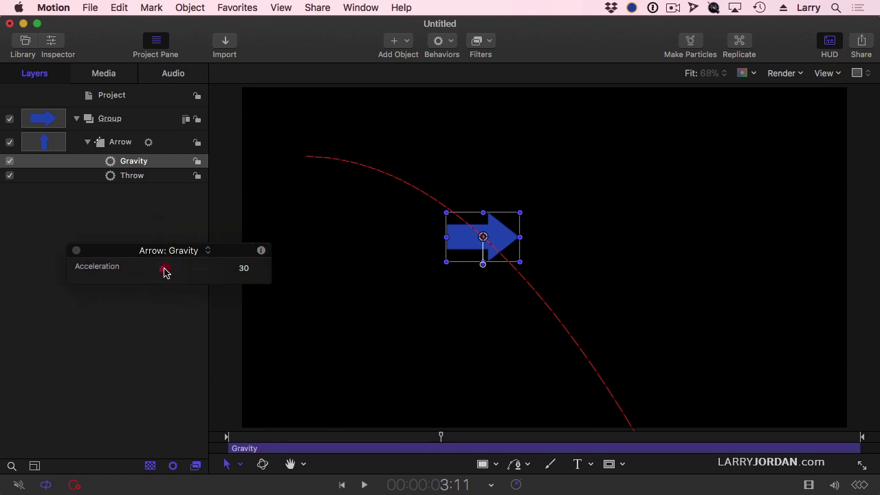
pyautogui.moveTo(165, 271)
pyautogui.mouseDown()
pyautogui.moveTo(175, 271)
pyautogui.moveTo(164, 267)
pyautogui.mouseUp()
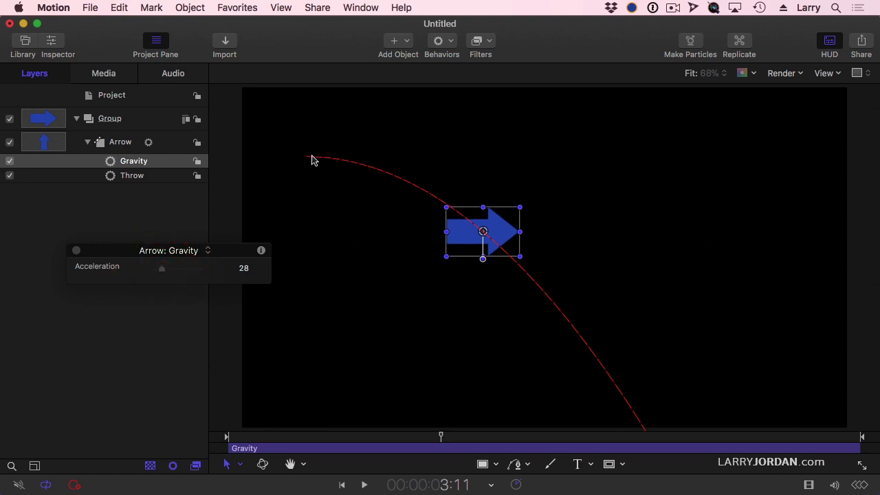
# Replay the throw from the start to check the new fall arc
pyautogui.moveTo(290, 439); pyautogui.dragTo(196, 432)
pyautogui.press('space')
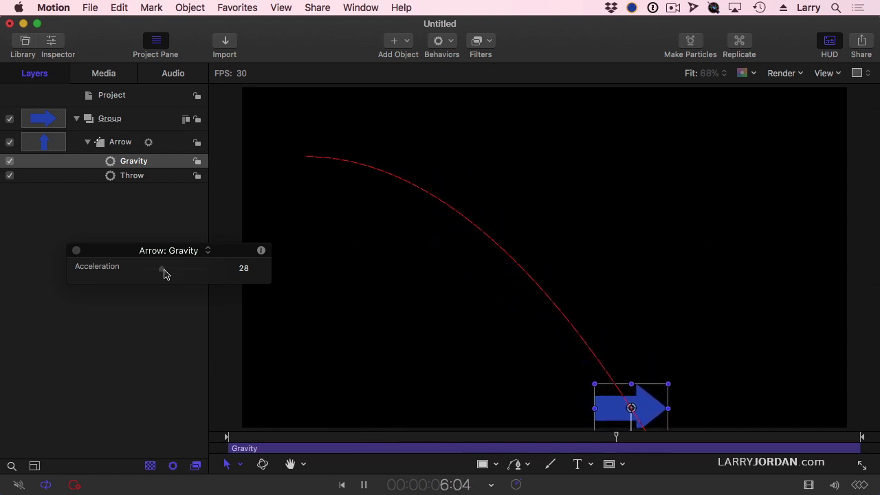
pyautogui.press('space')
pyautogui.moveTo(172, 252); pyautogui.dragTo(168, 337)
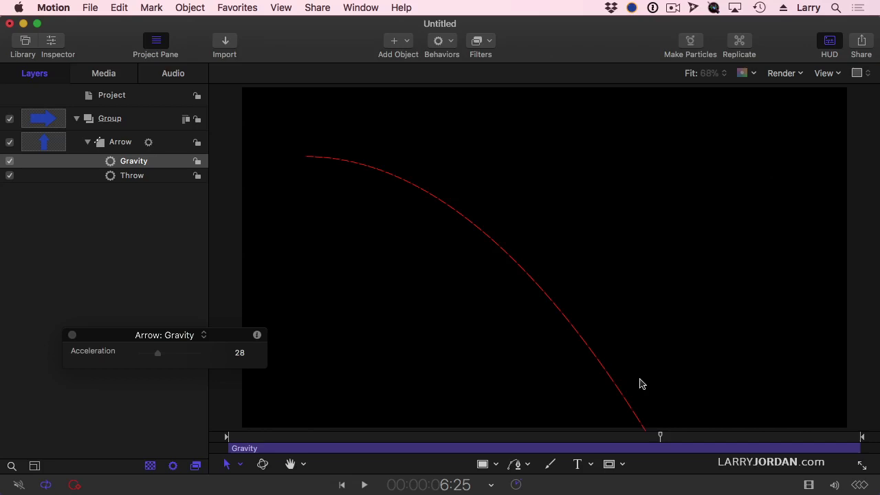
# Add an Edge Collision behavior to the arrow and play from the start to watch it bounce
pyautogui.click(441, 41)
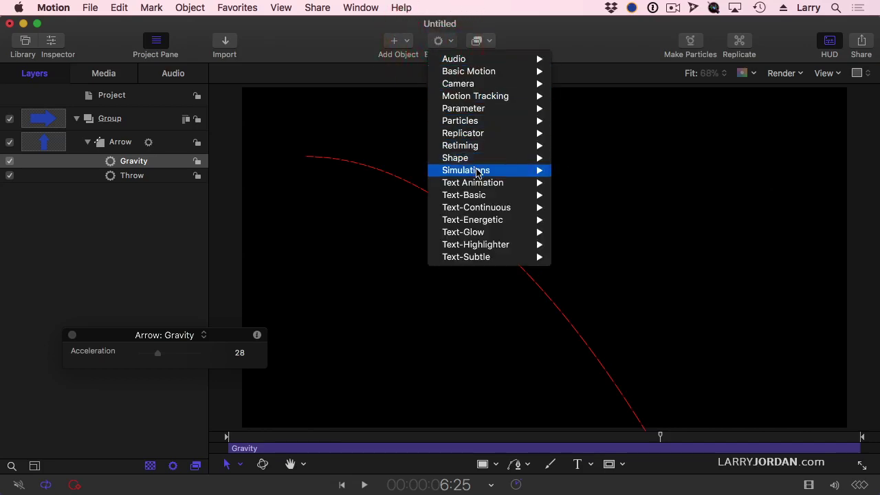
pyautogui.moveTo(479, 173)
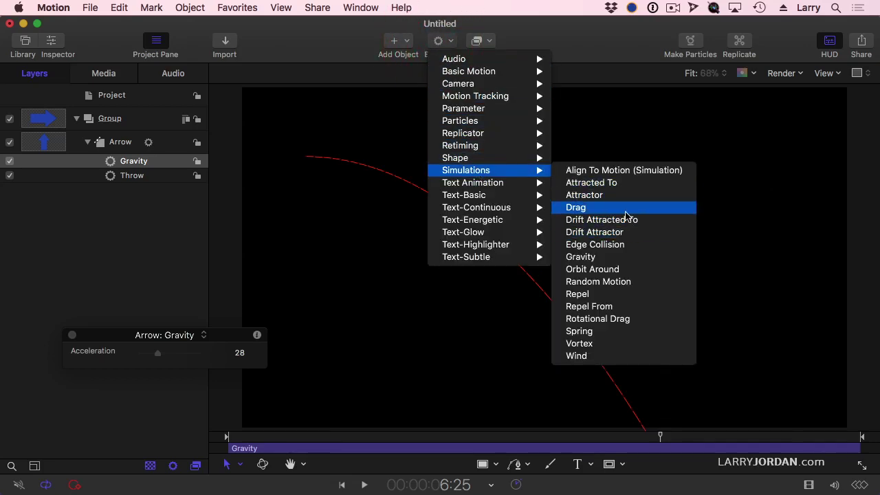
pyautogui.click(627, 245)
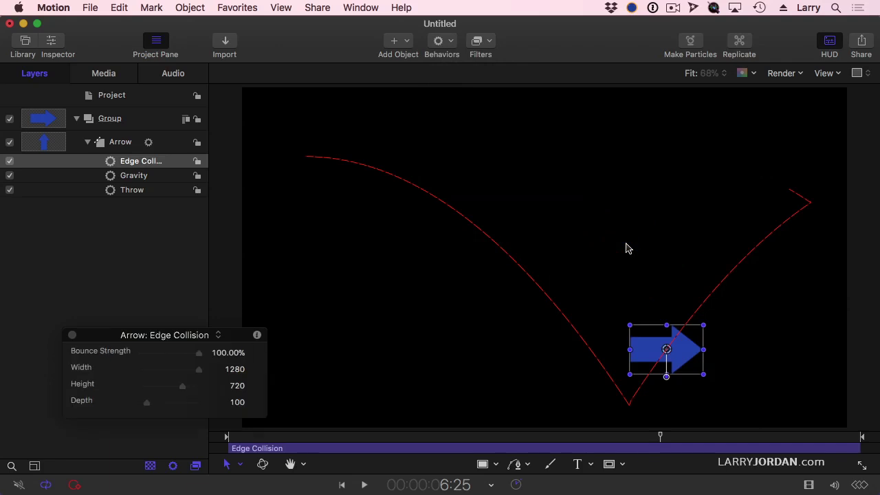
pyautogui.click(289, 436)
pyautogui.press('space')
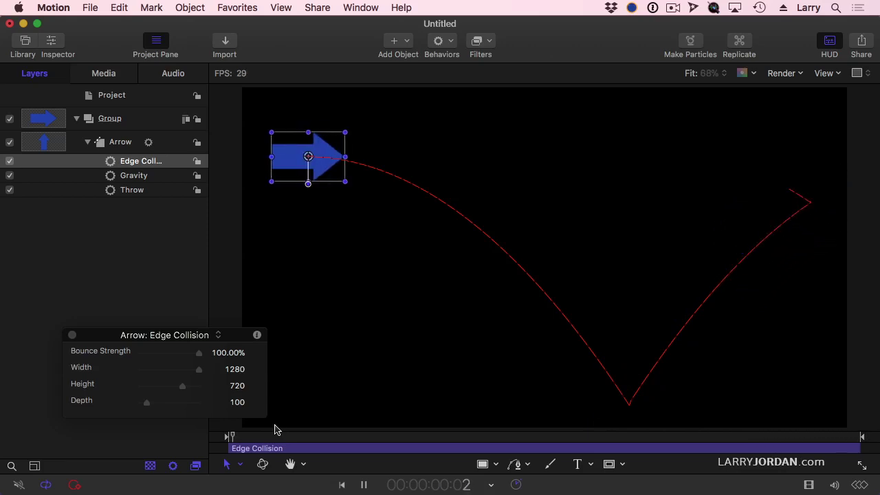
pyautogui.press('space')
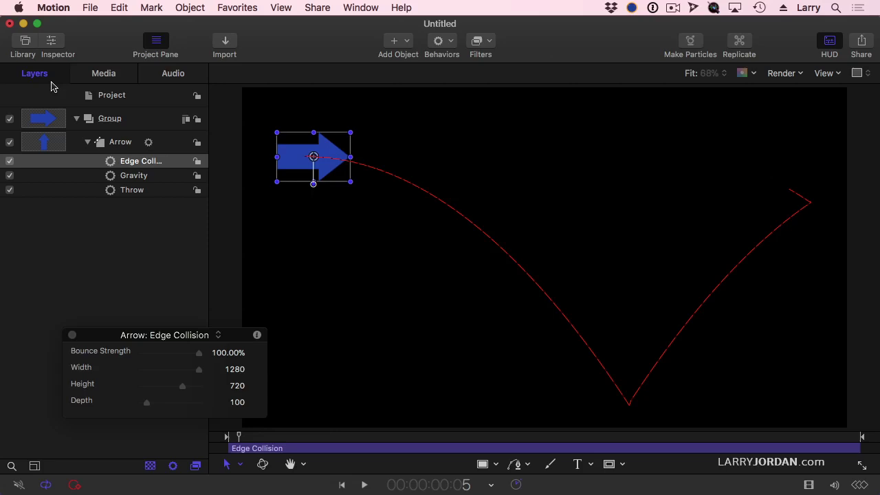
# In the Edge Collision settings, turn off the Left, Right, Top, Back and Front edges, leaving only Bottom Face
pyautogui.click(45, 40)
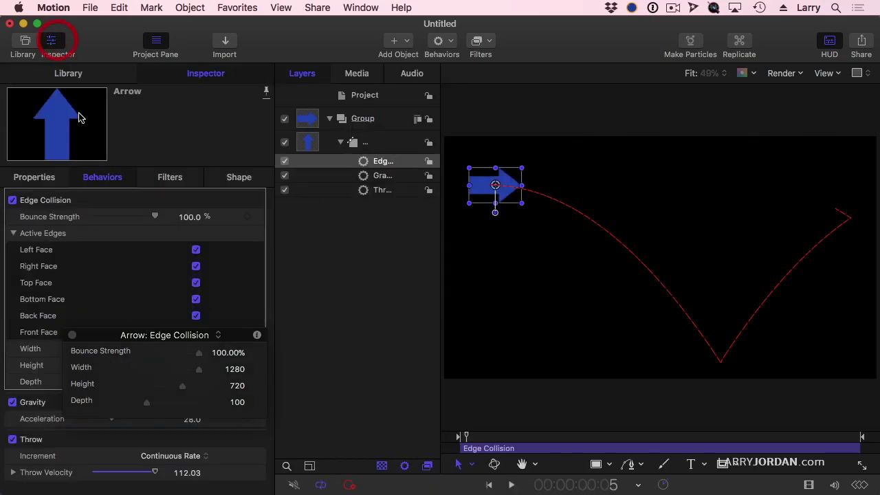
pyautogui.click(72, 335)
pyautogui.click(328, 165)
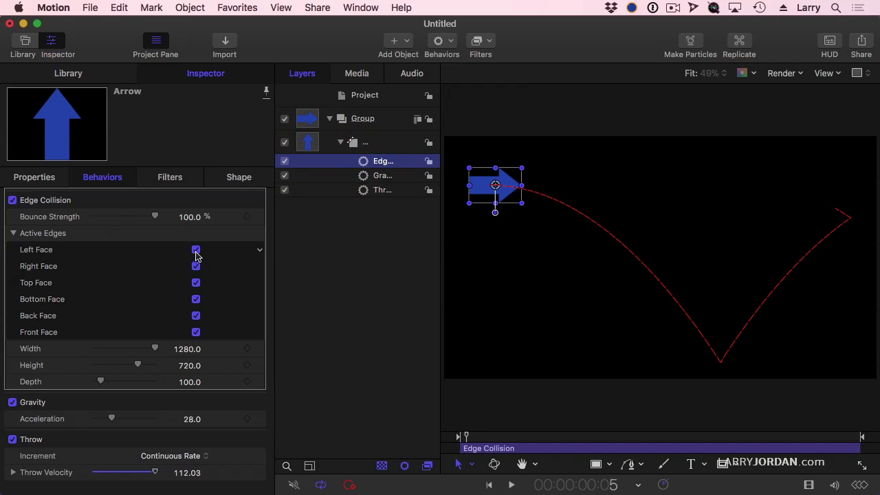
pyautogui.click(196, 251)
pyautogui.click(196, 267)
pyautogui.click(196, 282)
pyautogui.click(196, 315)
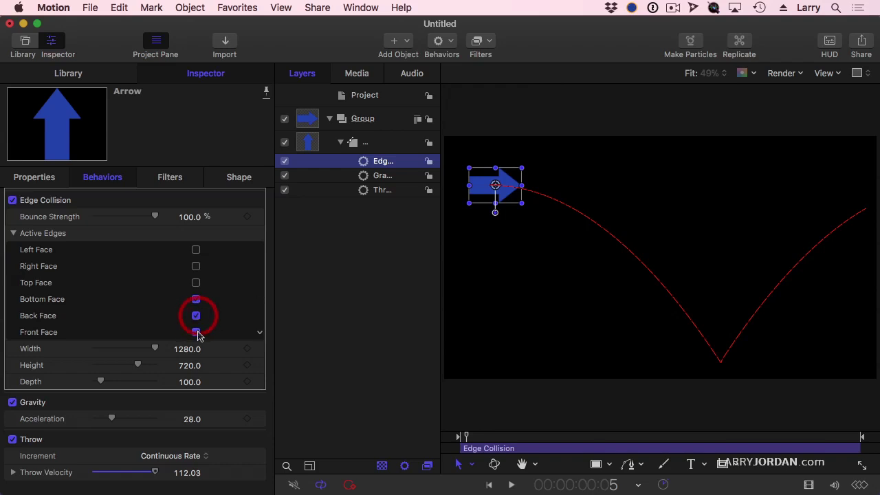
pyautogui.click(196, 332)
# Play the animation from the start to check the bottom-edge bounce
pyautogui.click(497, 438)
pyautogui.click(456, 436)
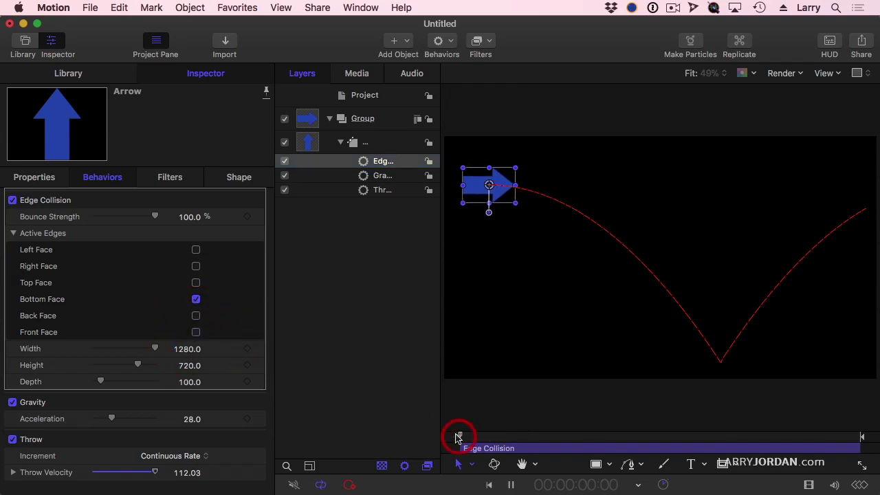
pyautogui.press('space')
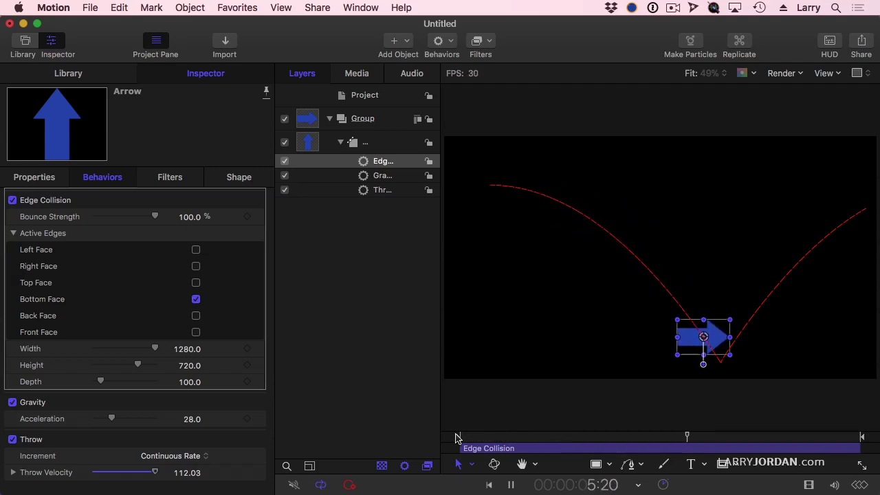
pyautogui.press('space')
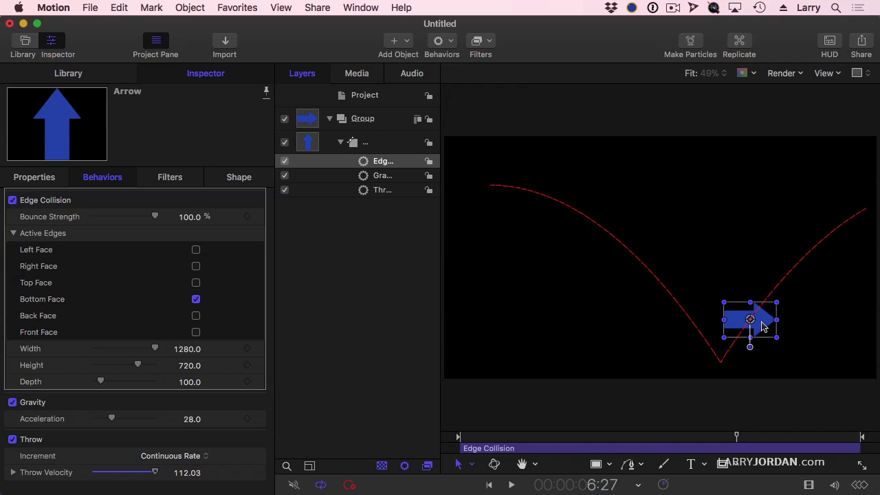
pyautogui.moveTo(487, 437); pyautogui.dragTo(419, 436)
# Add Snap Alignment to Motion with Axis set to Vertical, then play to check the rotation
pyautogui.click(440, 41)
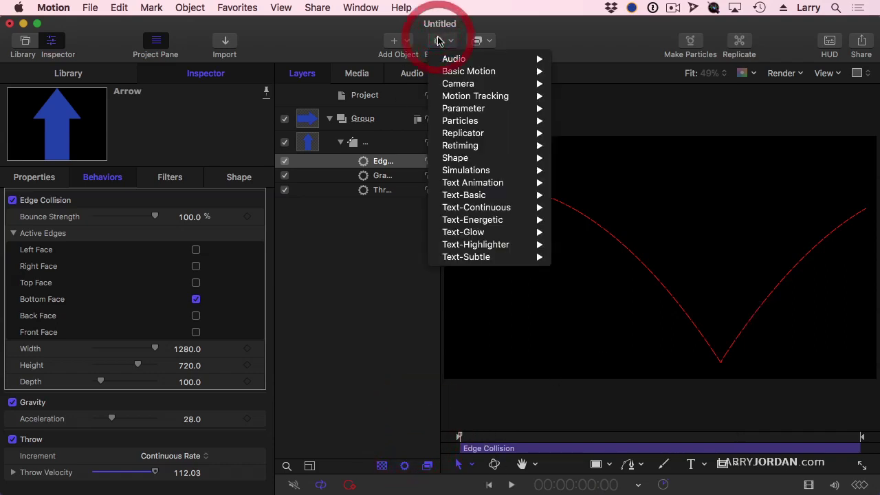
pyautogui.moveTo(449, 73)
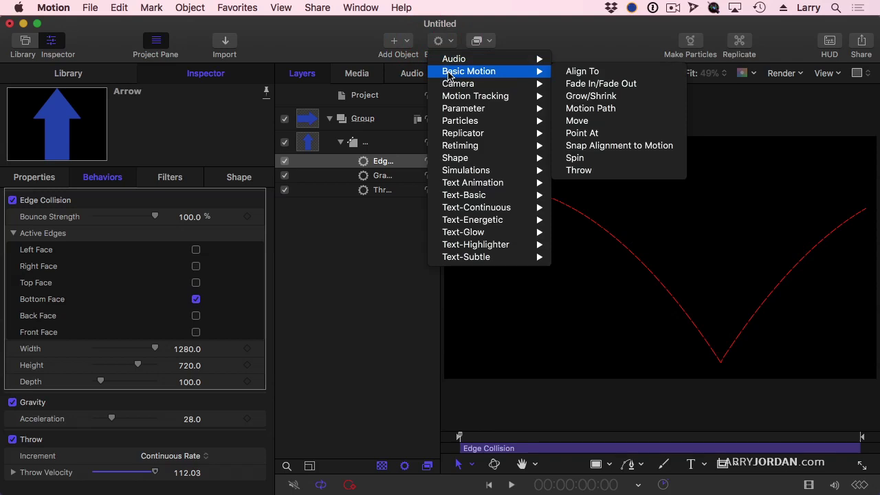
pyautogui.click(643, 149)
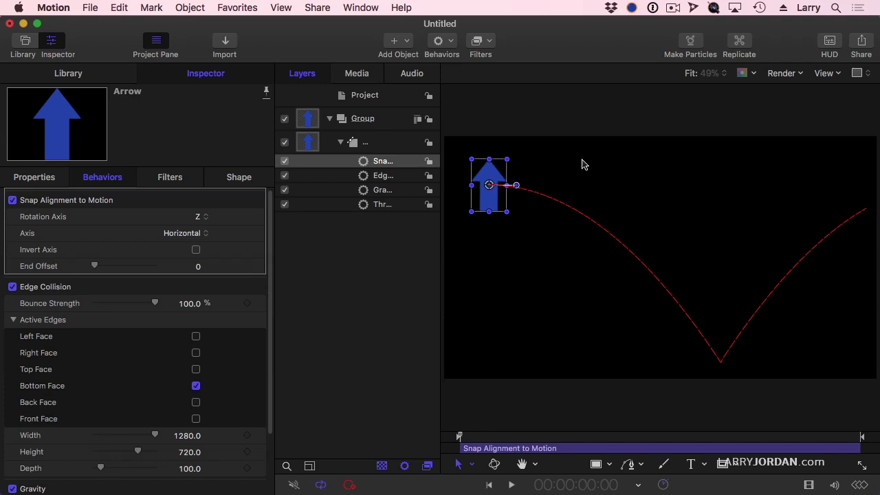
pyautogui.click(183, 234)
pyautogui.click(183, 244)
pyautogui.press('space')
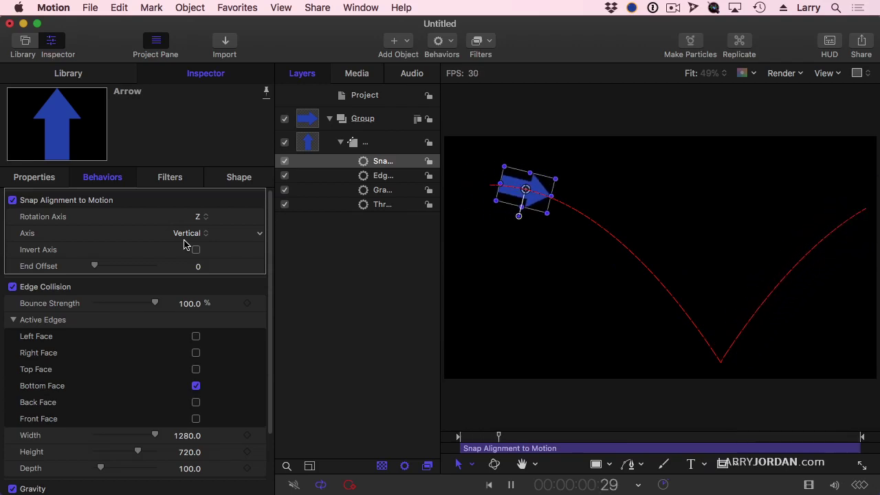
pyautogui.press('space')
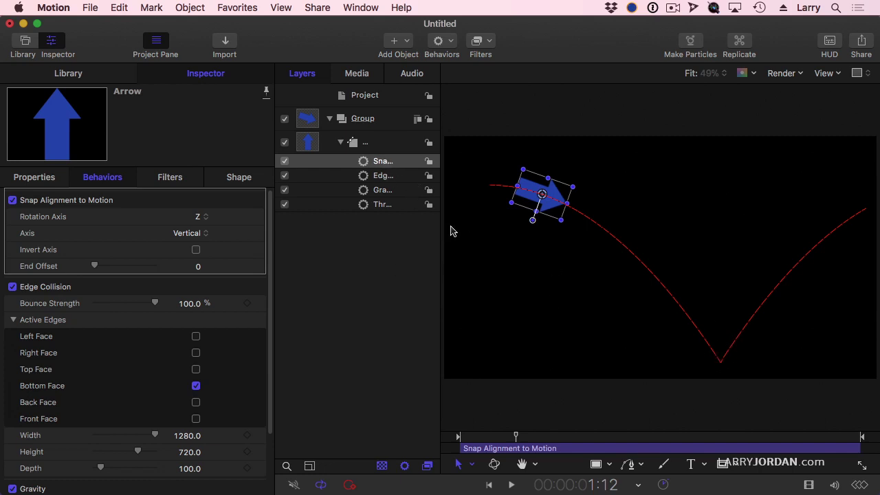
pyautogui.press('space')
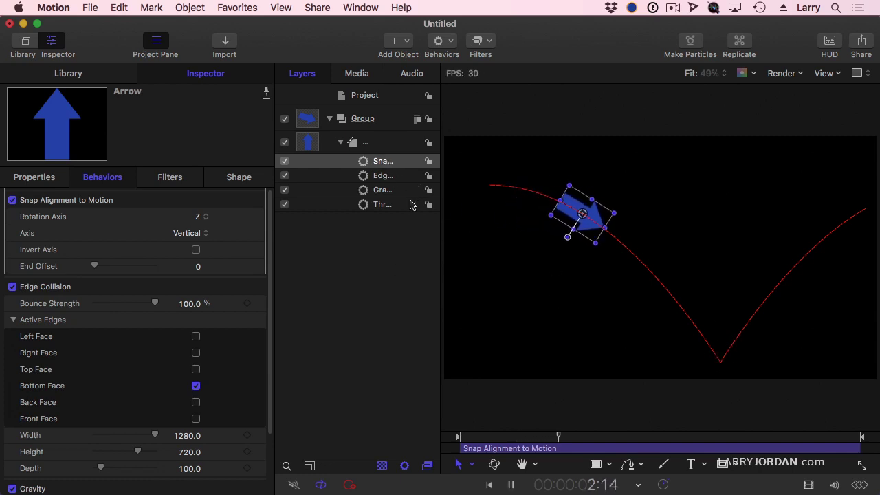